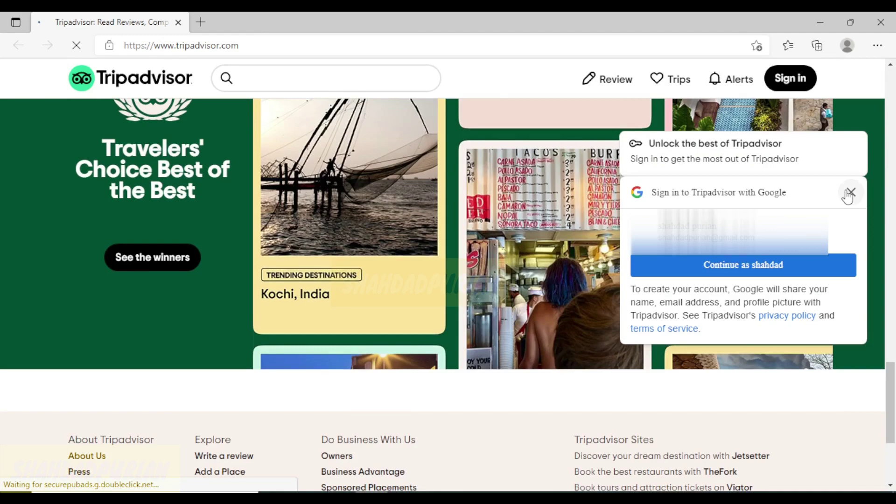
Step: Dismiss the Google sign-in prompt and bring up Tripadvisor's sign-in options
click(850, 192)
scroll(582, 252, up, 20)
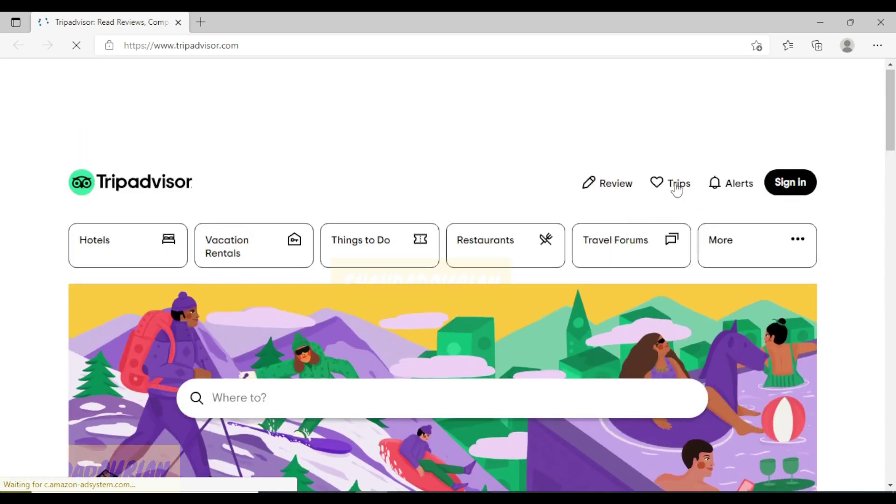
click(790, 183)
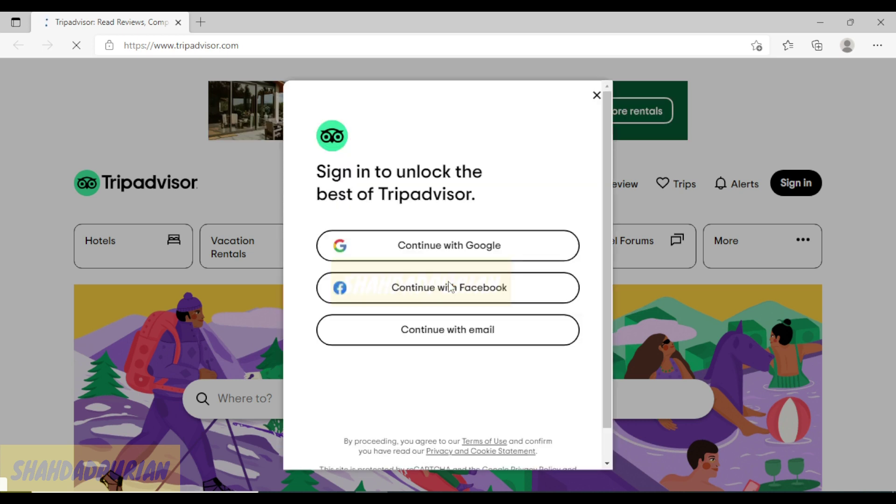
Step: Choose e-mail sign-in, switch to creating an account, and enter the first and last name
click(458, 340)
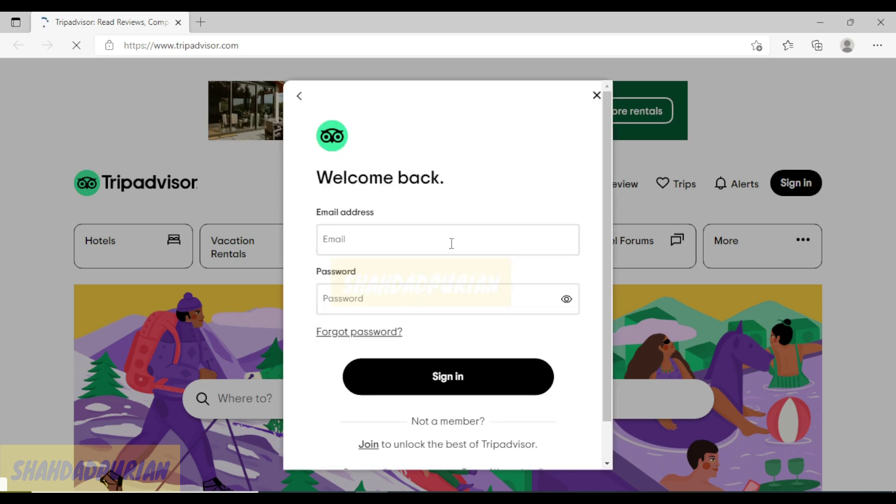
scroll(411, 373, down, 1)
click(367, 416)
click(363, 234)
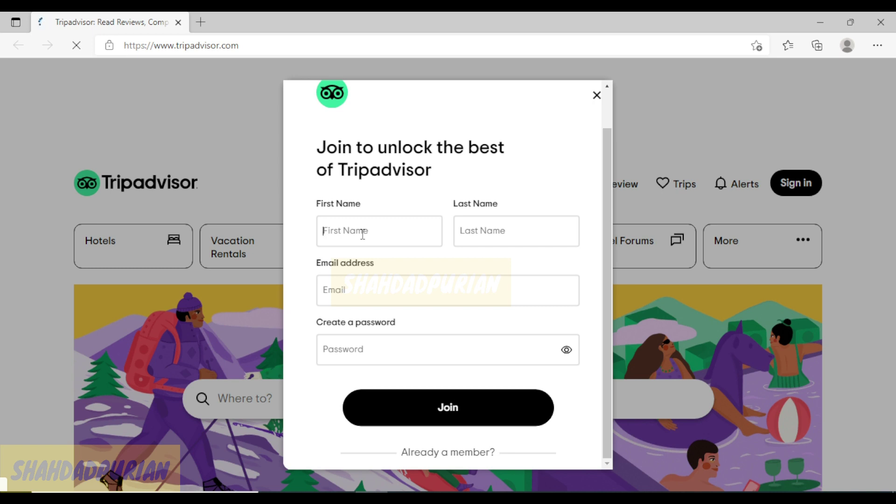
text(shah[ir)
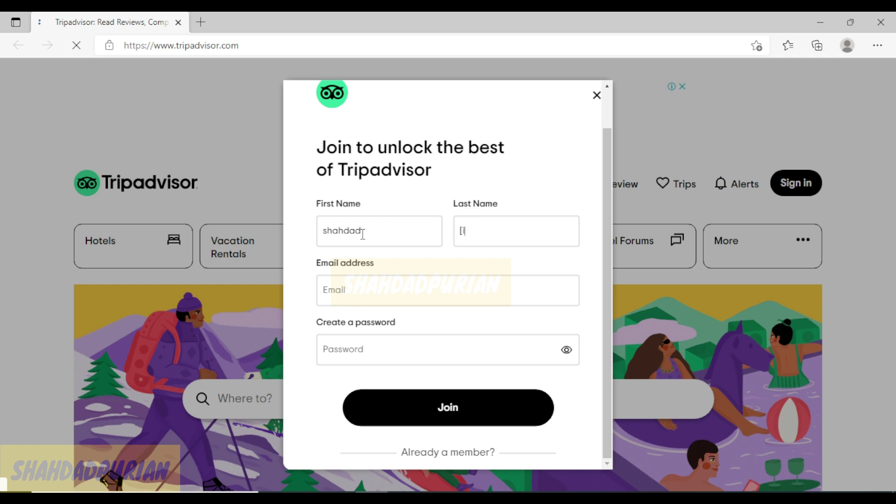
key(BackSpace)
key(BackSpace)
key(BackSpace)
text(pi)
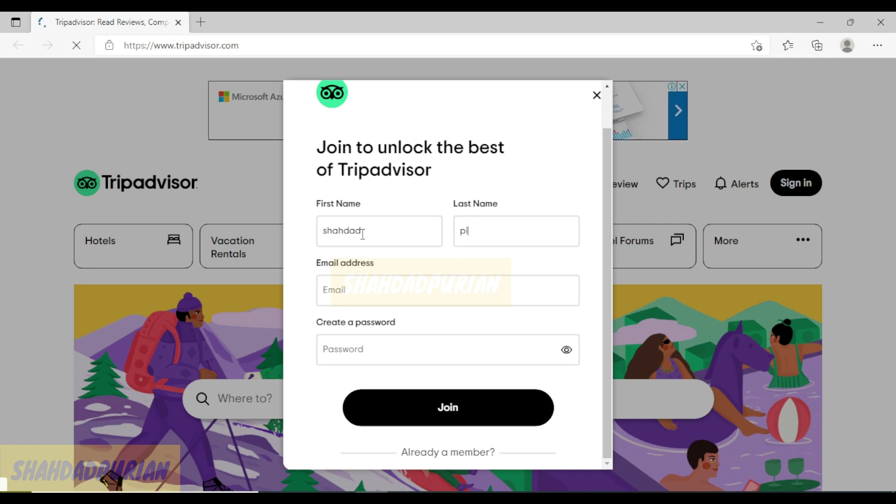
text(ra)
text(ian)
text(s)
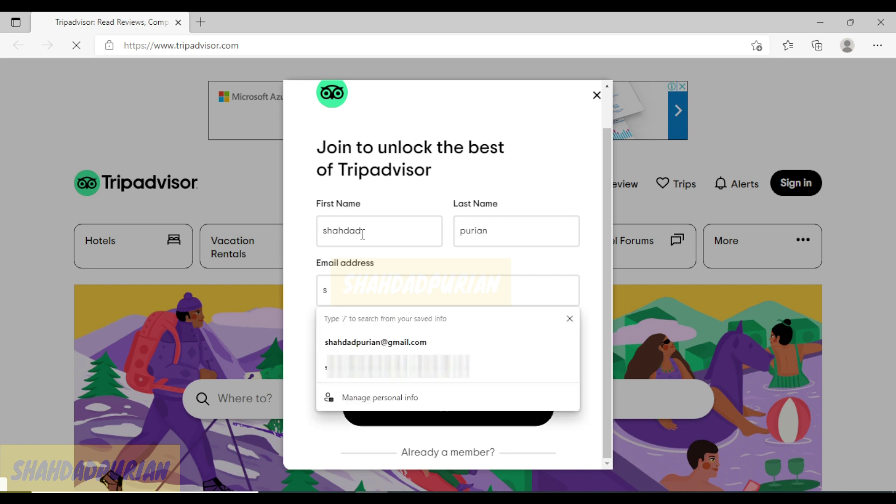
Step: Fill the e-mail field from the saved address suggestion and type a new password
key(Down)
key(Return)
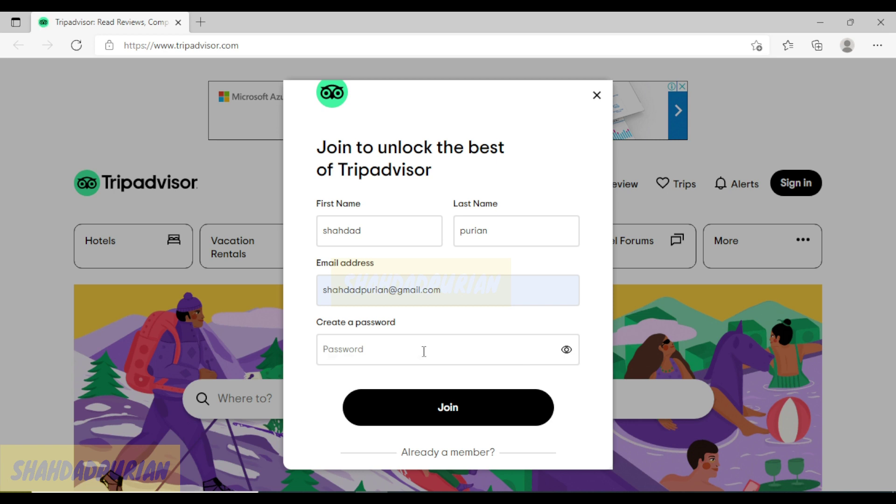
key(ctrl+a)
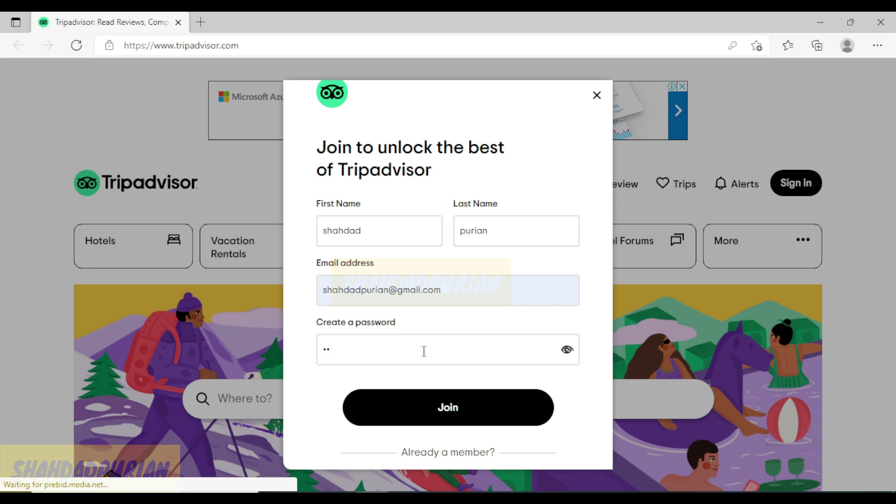
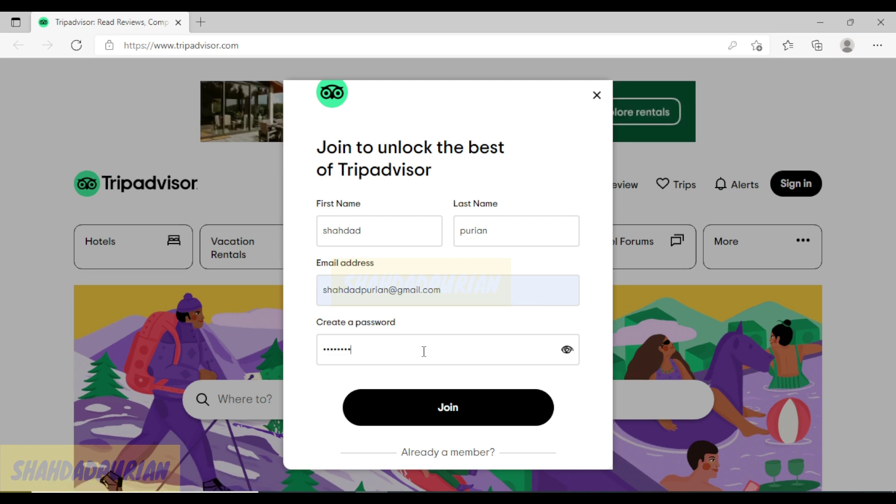
Step: Join to create the account, let Edge save the password, and open a new tab
click(432, 416)
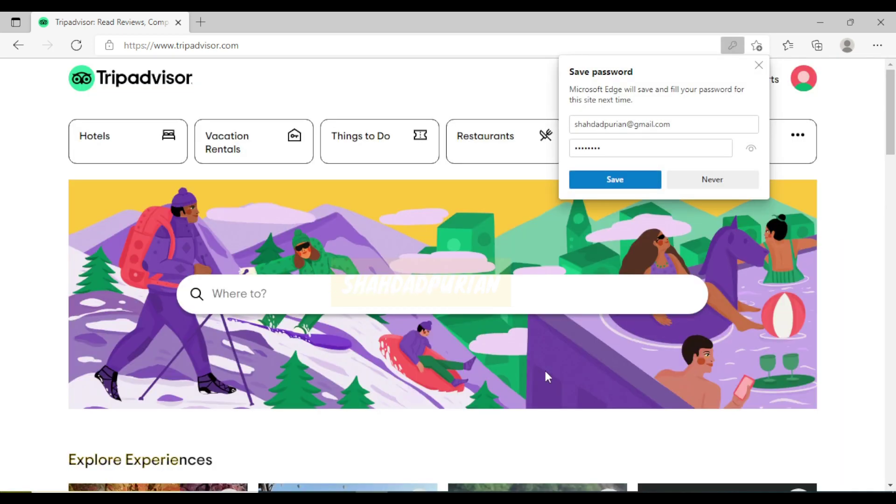
click(617, 179)
mouse_move(809, 87)
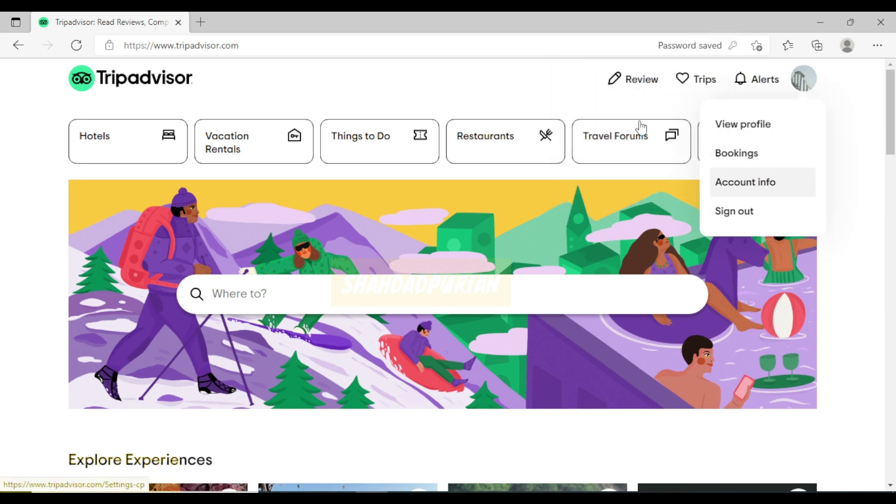
click(199, 23)
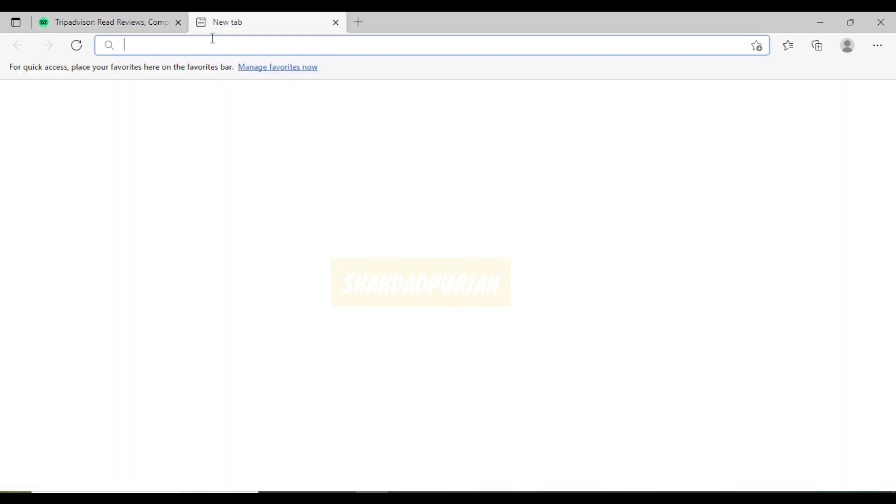
Step: Go to Gmail by entering 'gmail' in the address bar
text(gmail.com)
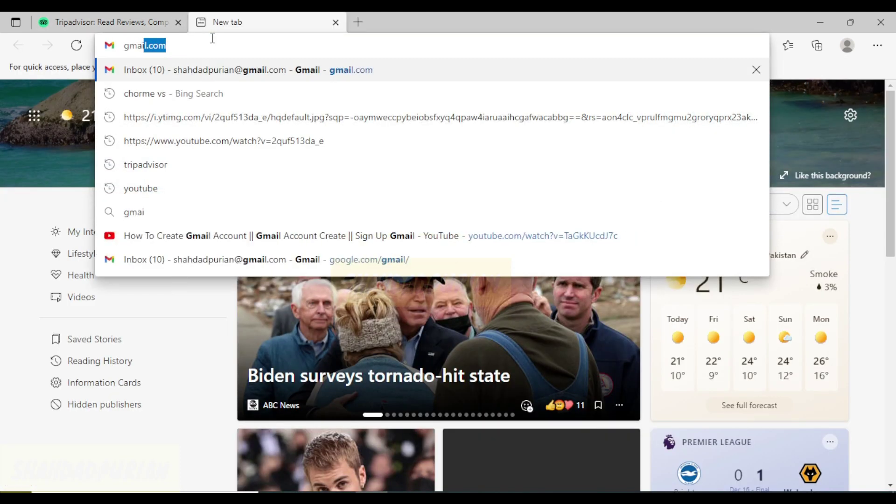
key(Return)
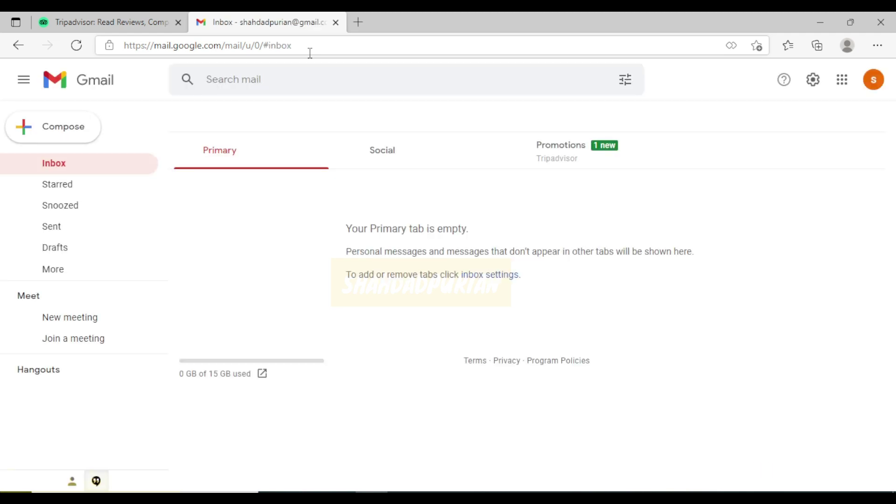
Step: Read Tripadvisor's welcome email under Promotions and follow its Let's get planning link
click(549, 153)
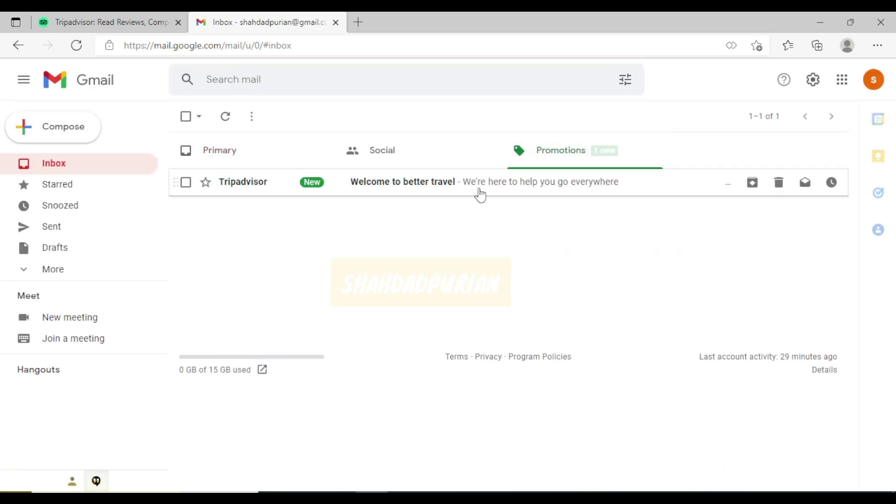
click(236, 186)
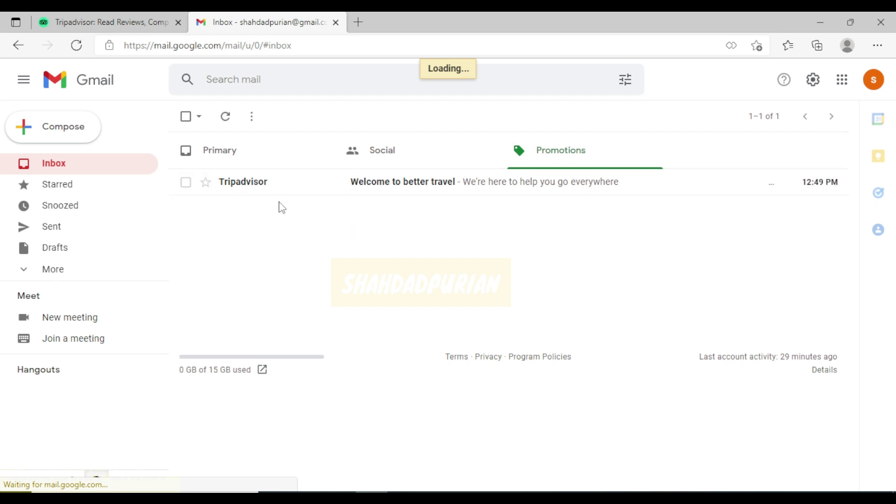
scroll(294, 320, down, 5)
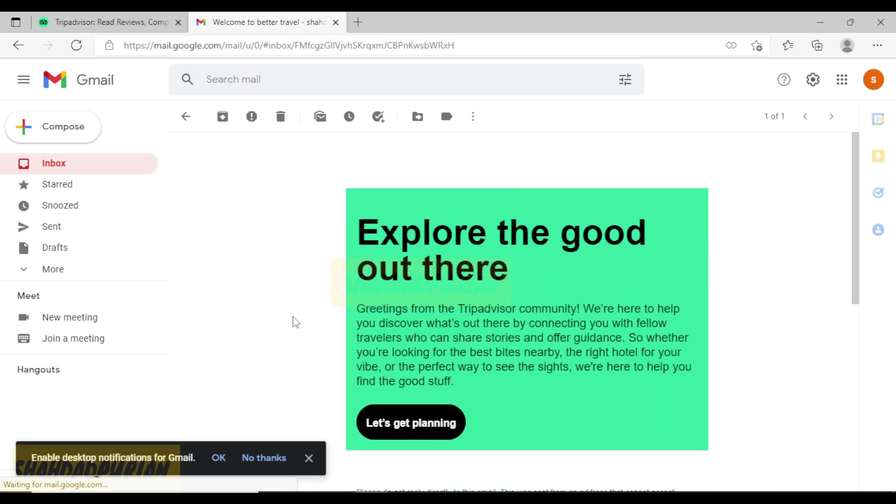
scroll(317, 288, down, 5)
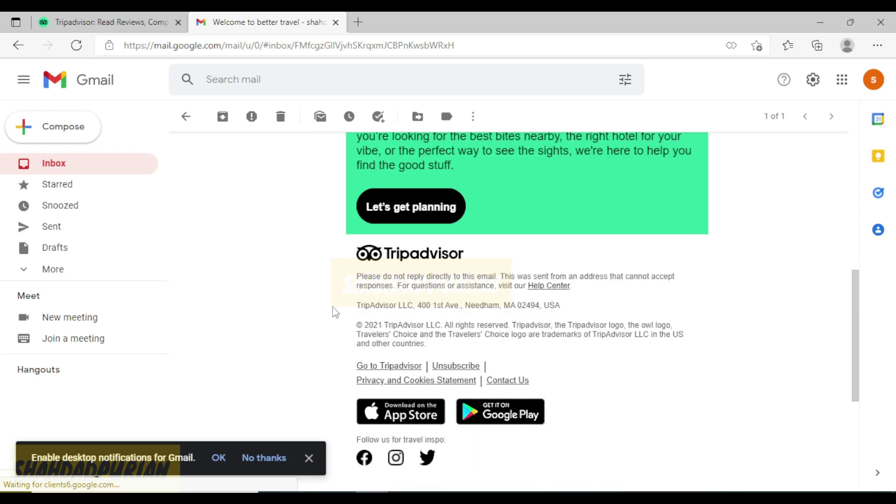
scroll(422, 314, up, 6)
scroll(422, 313, up, 7)
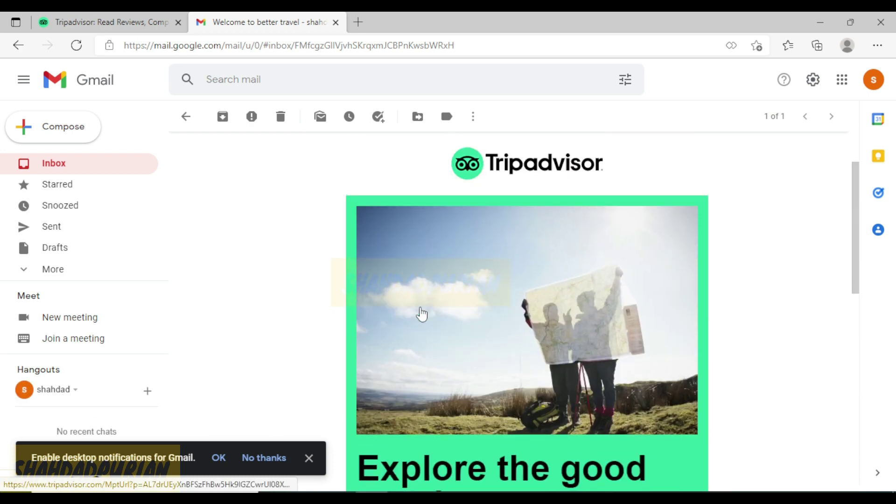
scroll(496, 347, down, 4)
scroll(496, 348, down, 5)
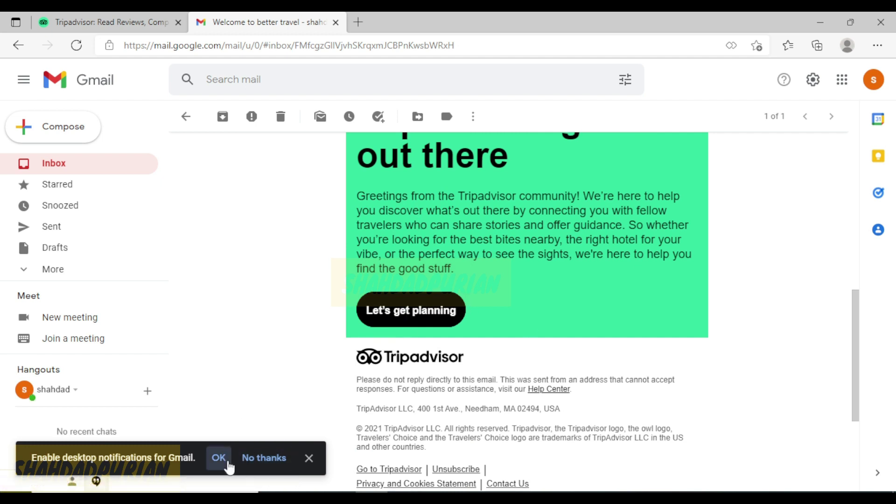
click(273, 459)
click(432, 309)
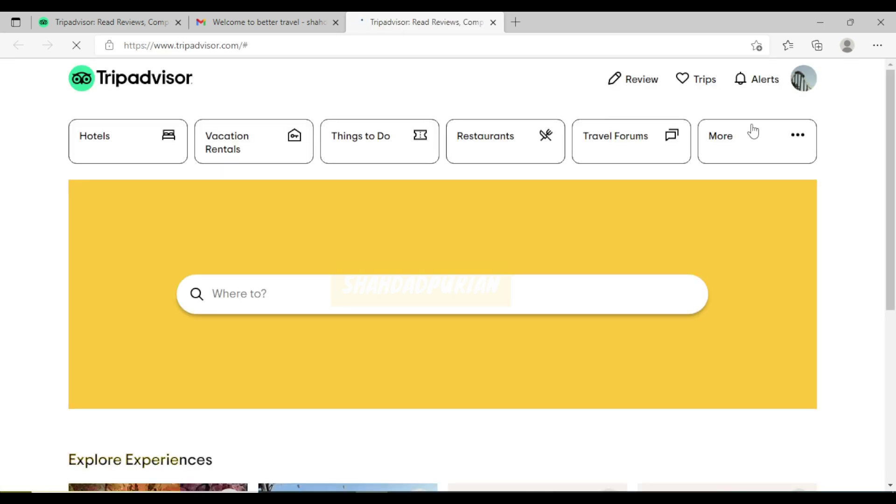
Step: Open the account's profile page and close the 'I live in...' city prompt
click(807, 88)
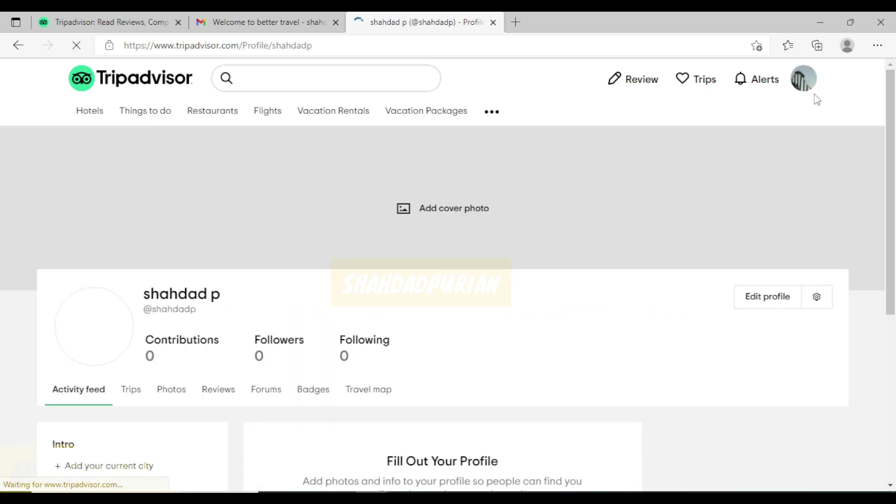
scroll(300, 316, down, 3)
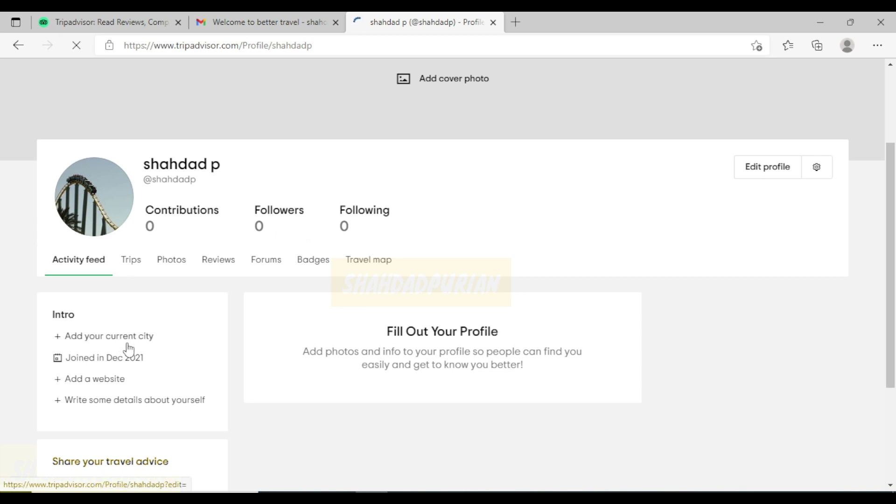
scroll(124, 348, down, 3)
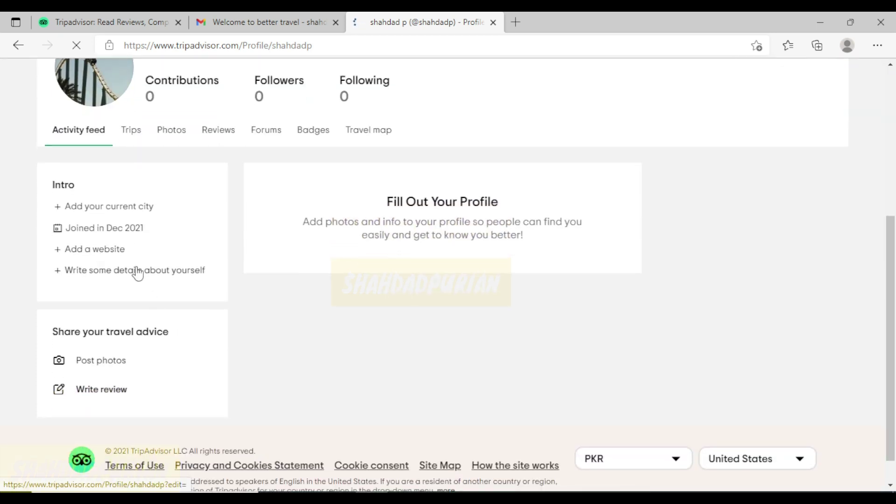
scroll(280, 350, down, 2)
scroll(407, 330, up, 6)
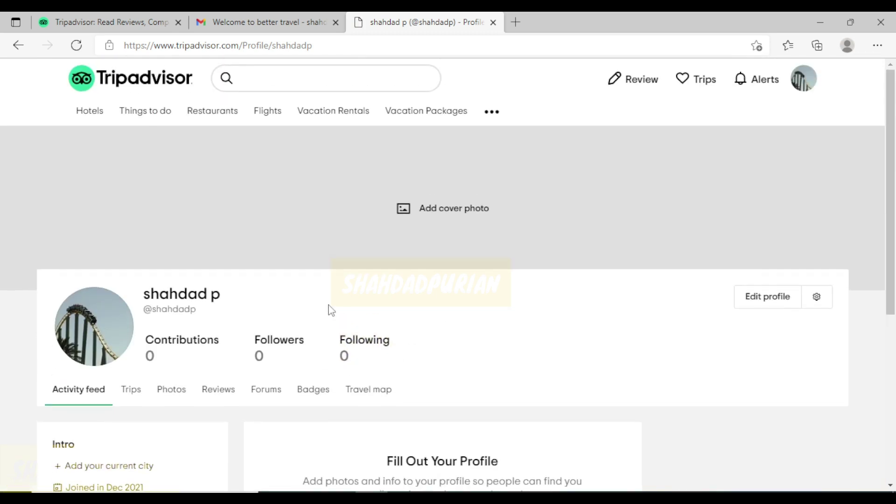
scroll(336, 299, down, 3)
scroll(653, 216, up, 3)
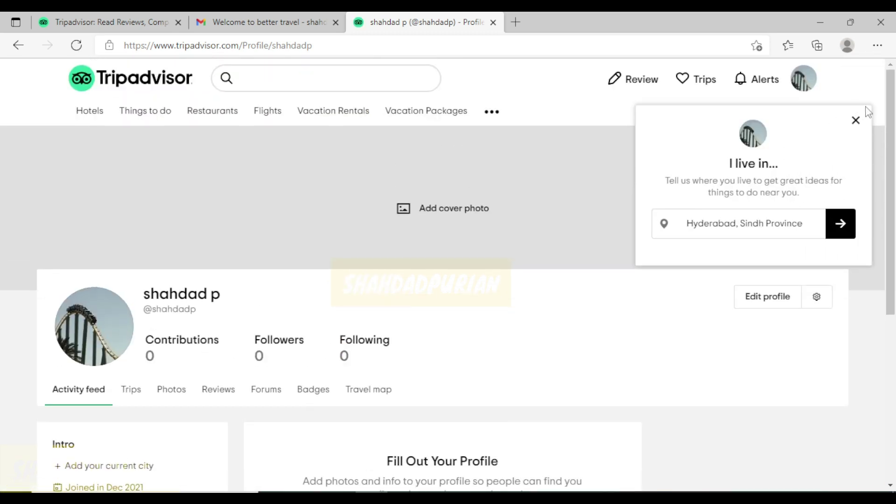
click(856, 120)
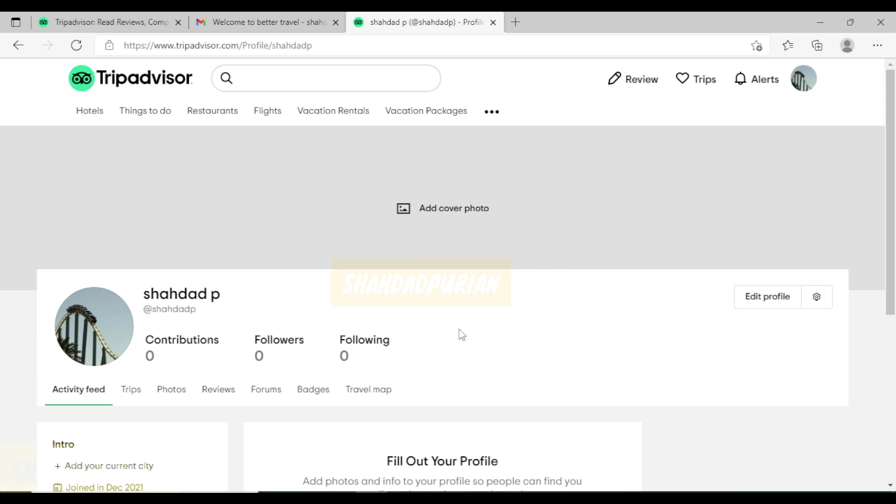
scroll(460, 335, down, 5)
scroll(458, 334, up, 5)
scroll(477, 345, down, 3)
Step: In Edit profile, change the display name and the username's ending
click(776, 166)
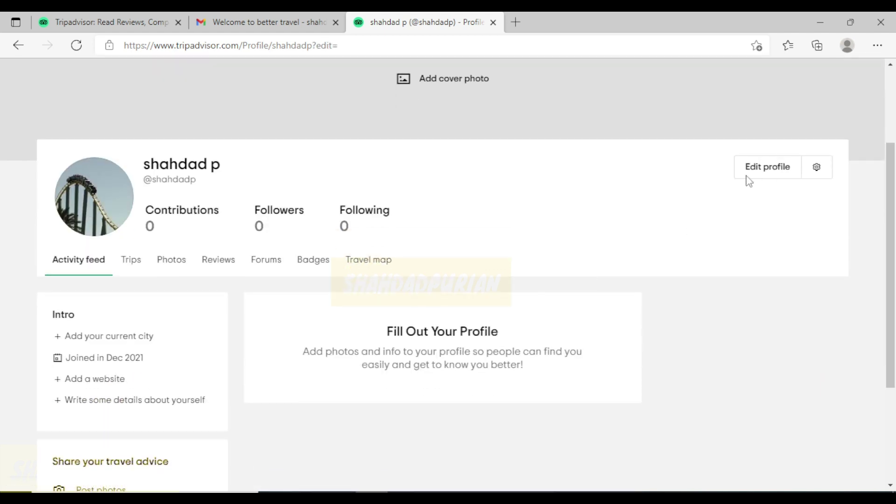
click(426, 120)
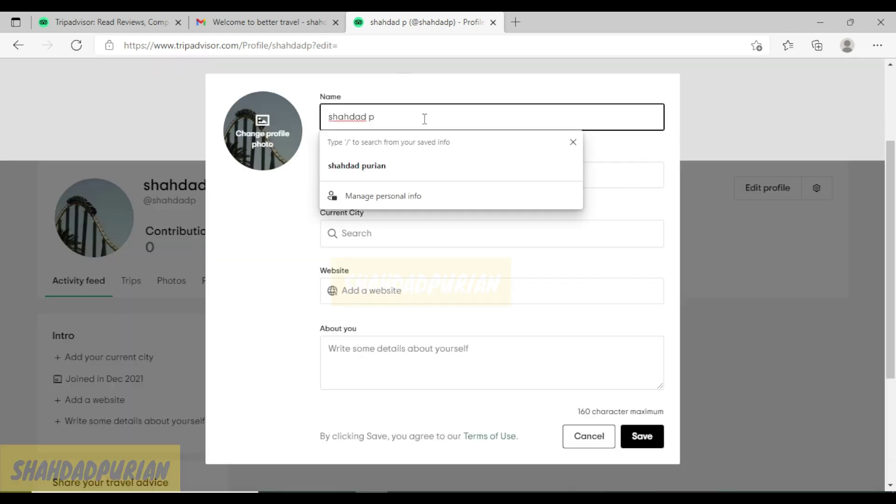
key(BackSpace)
key(BackSpace)
text(purian)
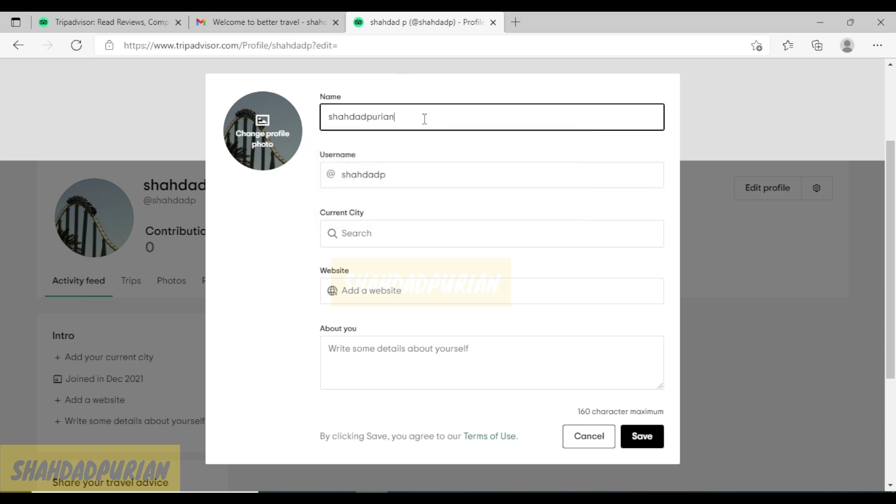
key(Tab)
key(Right)
key(BackSpace)
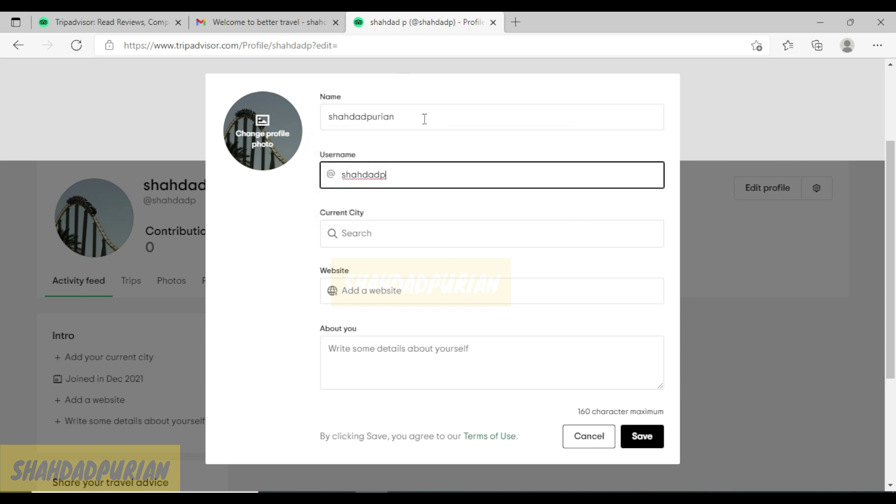
text(p)
key(Tab)
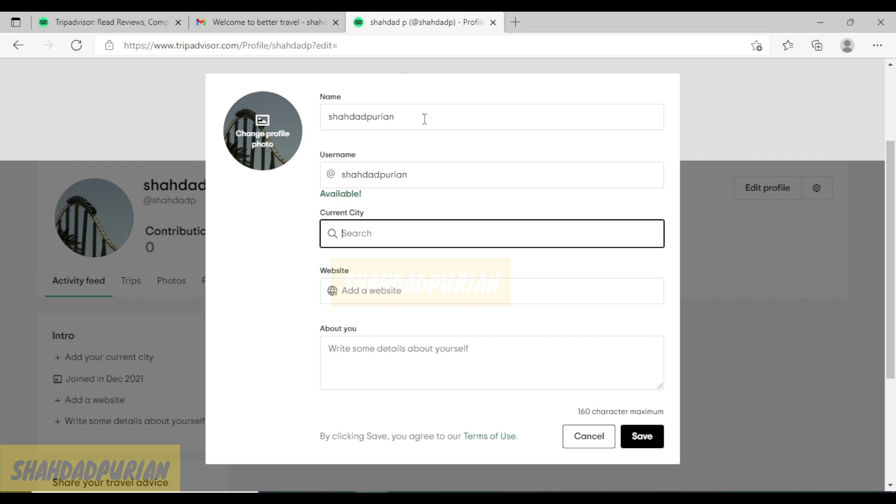
Step: Set the current city to Karachi, Pakistan from the suggestions
text(karachi)
key(Down)
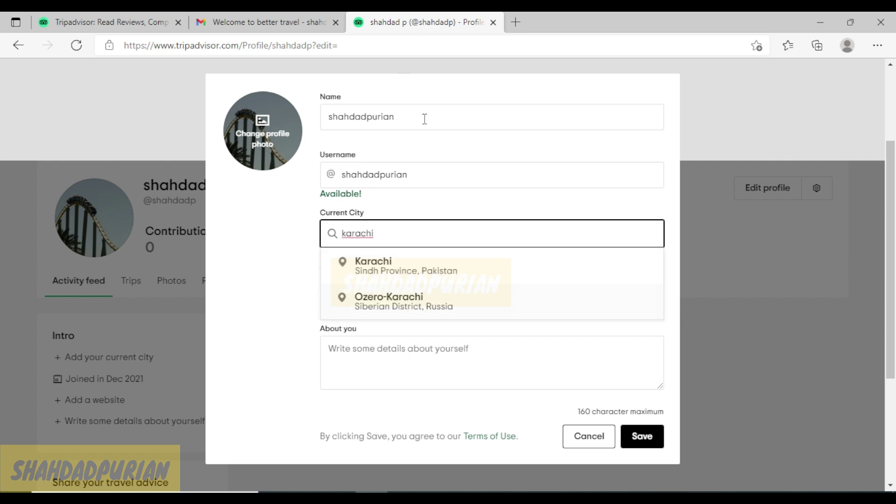
key(Up)
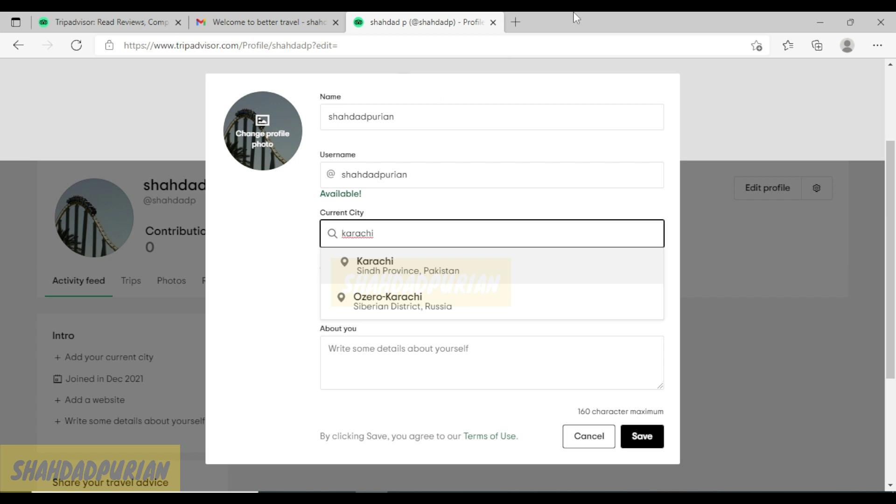
click(409, 271)
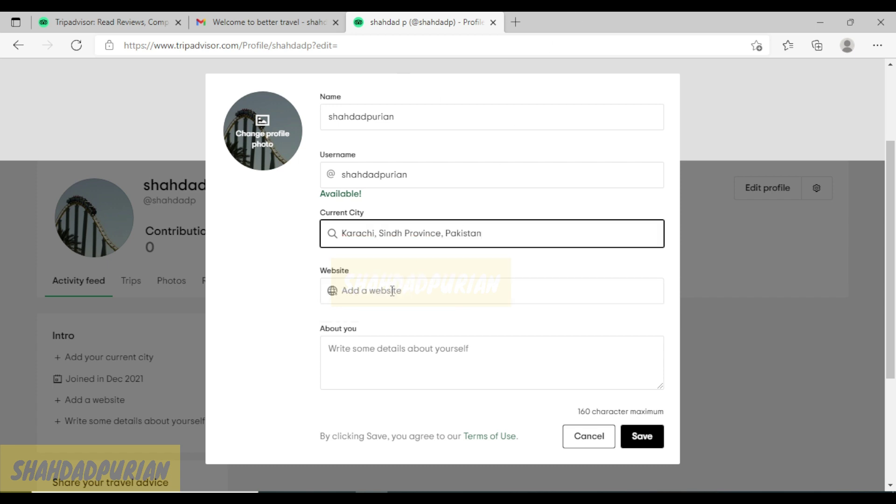
click(392, 291)
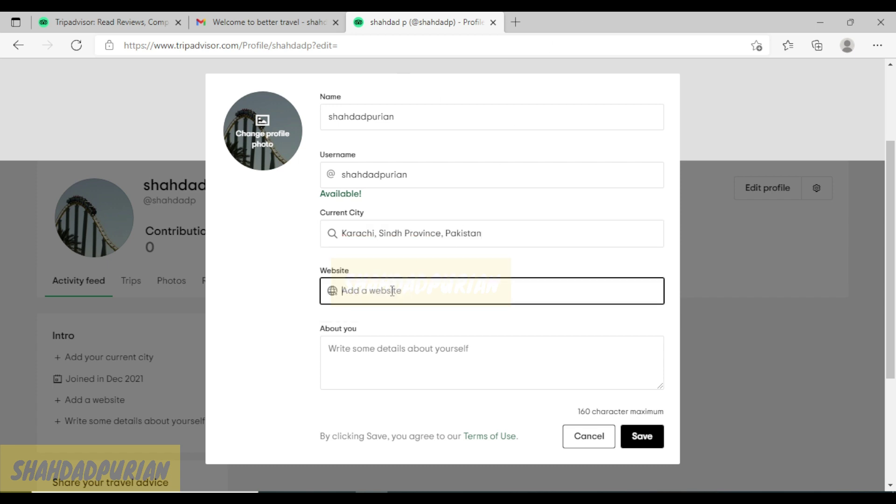
Step: Write a short 'Hi There i am…' self-introduction in the About you field
click(433, 346)
text(hi)
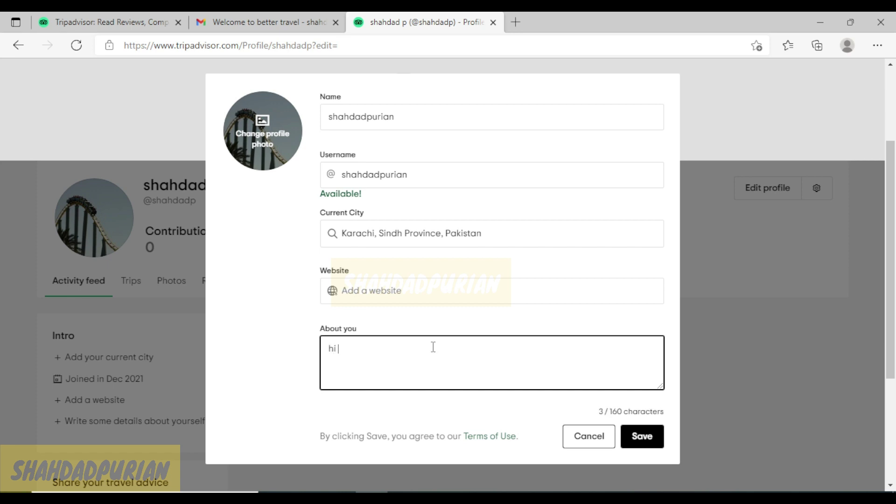
key(BackSpace)
key(BackSpace)
key(BackSpace)
text(Hi There i am)
key(BackSpace)
key(BackSpace)
key(BackSpace)
text(am shahdadpurian)
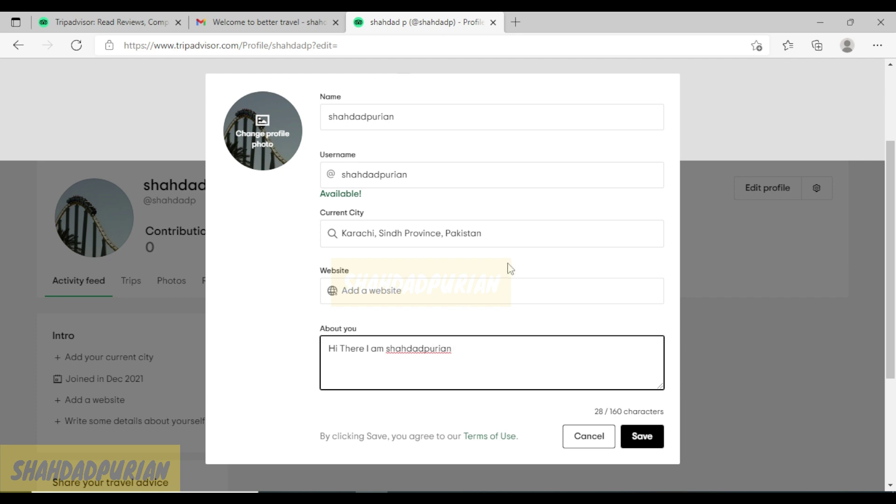
text(thi)
key(BackSpace)
key(BackSpace)
key(BackSpace)
key(BackSpace)
Step: Save the profile edits, then review the profile and close the Post photos dialog
click(642, 441)
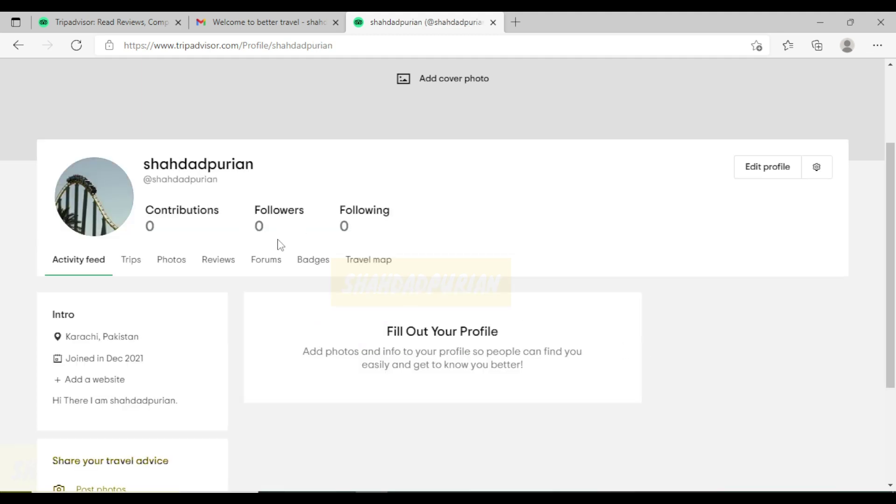
scroll(280, 243, down, 3)
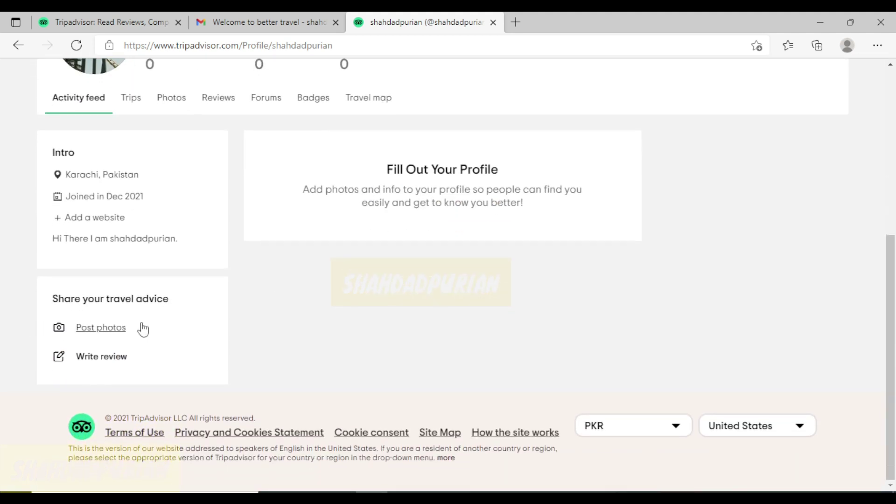
scroll(591, 334, up, 6)
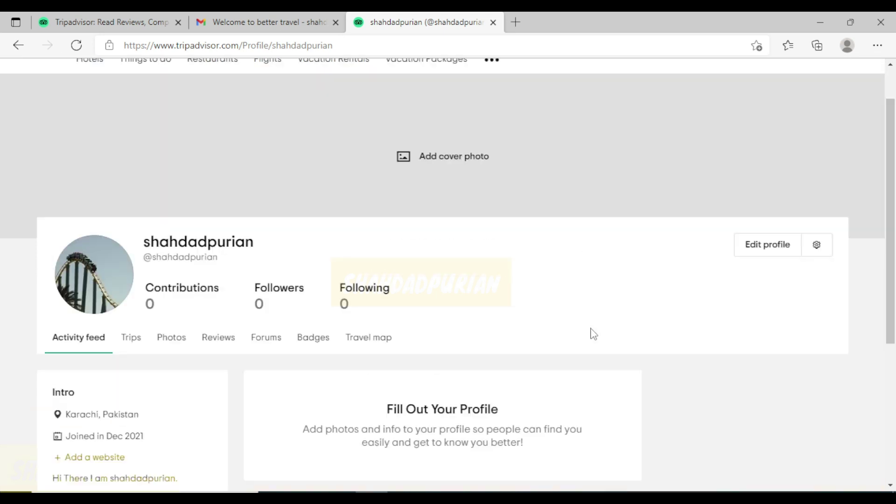
scroll(215, 389, down, 3)
scroll(215, 388, down, 4)
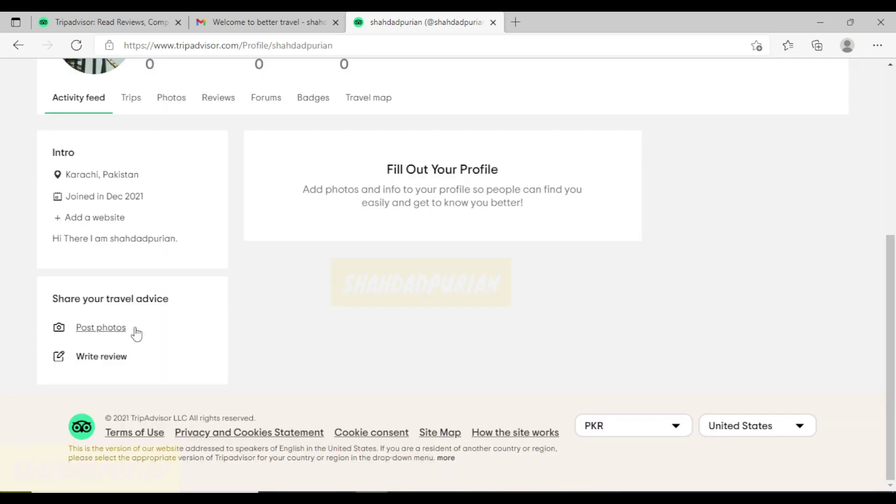
click(112, 334)
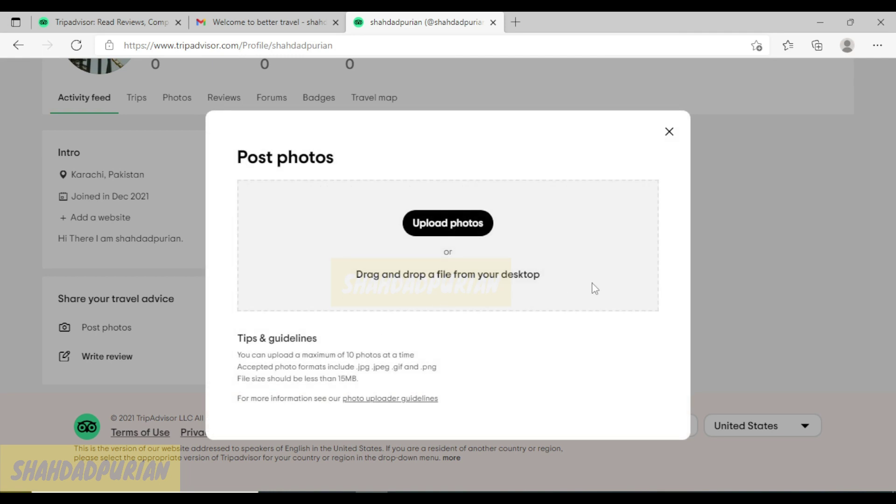
click(669, 131)
scroll(491, 246, up, 5)
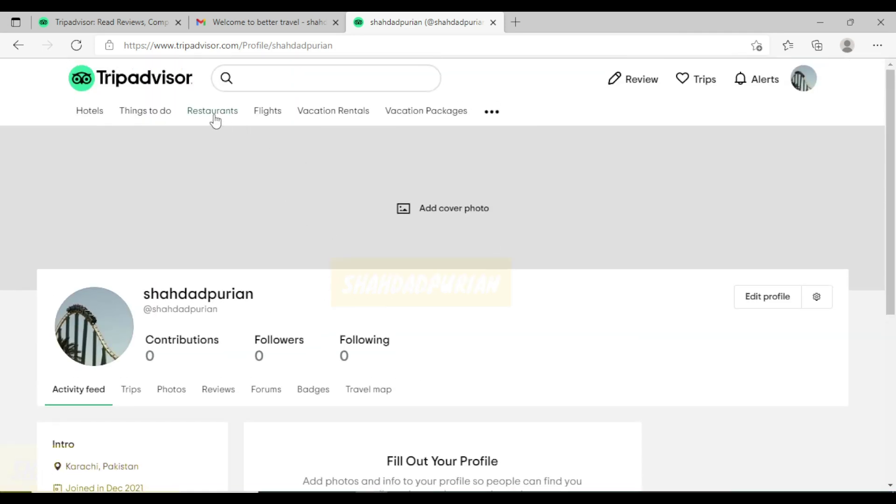
Step: Search 'ramada plaza karach' and open the Ramada Plaza Karachi Airport Hotel page
click(293, 82)
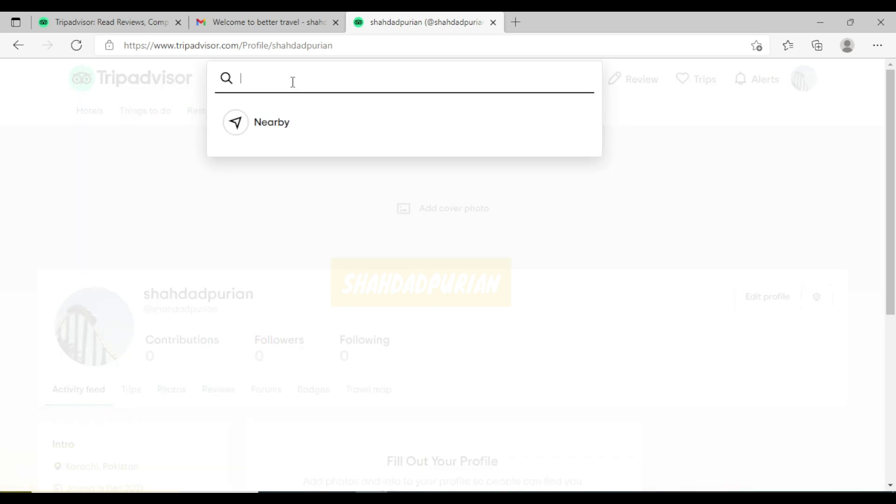
text(s)
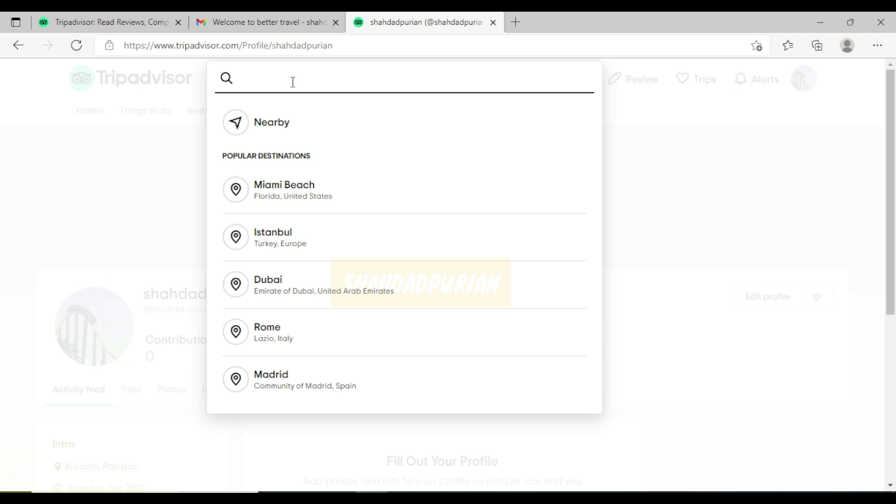
text(rama)
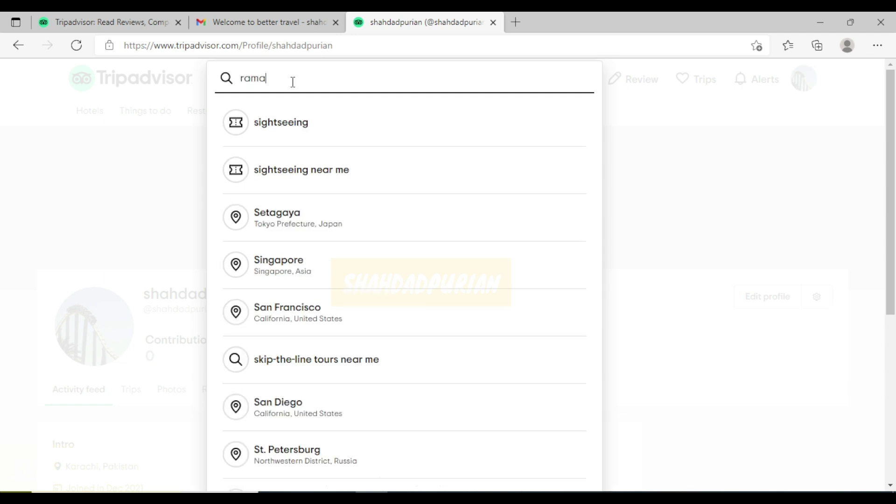
text(da plaza)
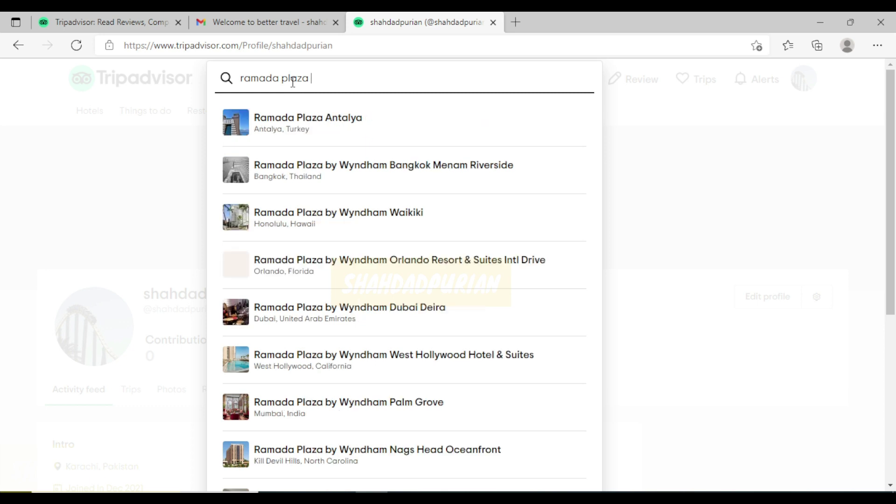
text( kara)
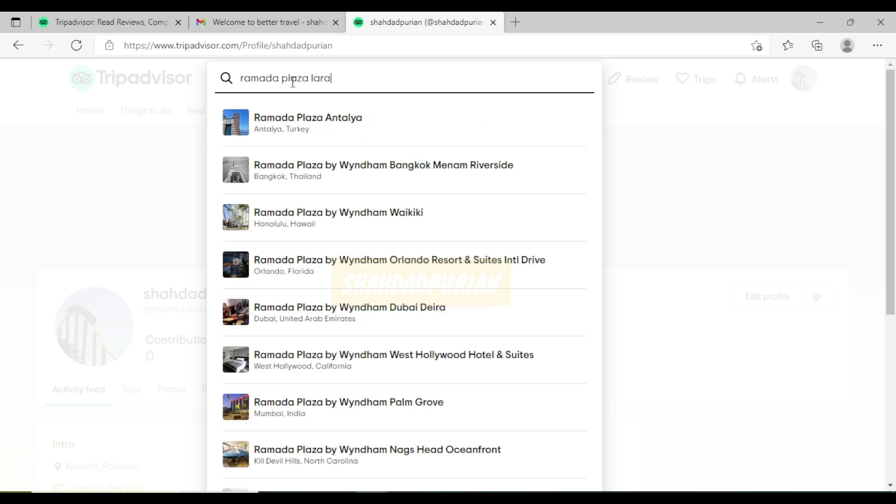
key(BackSpace)
key(BackSpace)
key(BackSpace)
key(BackSpace)
text(karach)
key(Down)
key(Return)
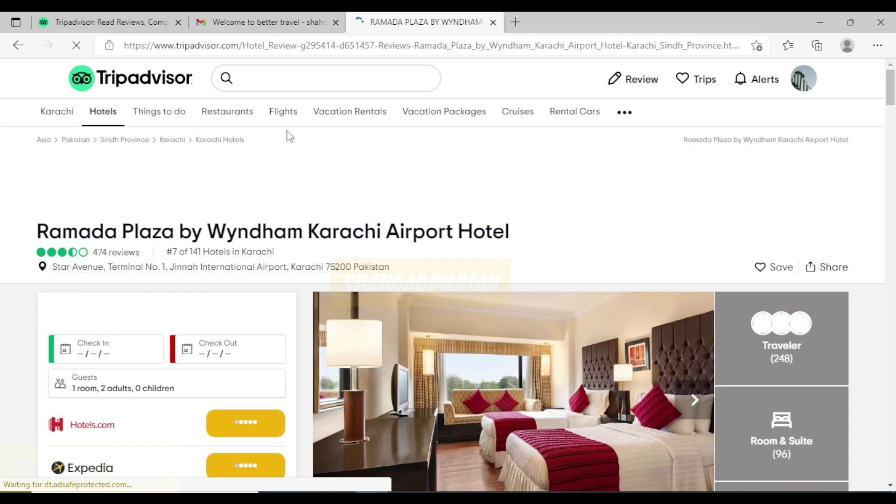
scroll(708, 211, down, 2)
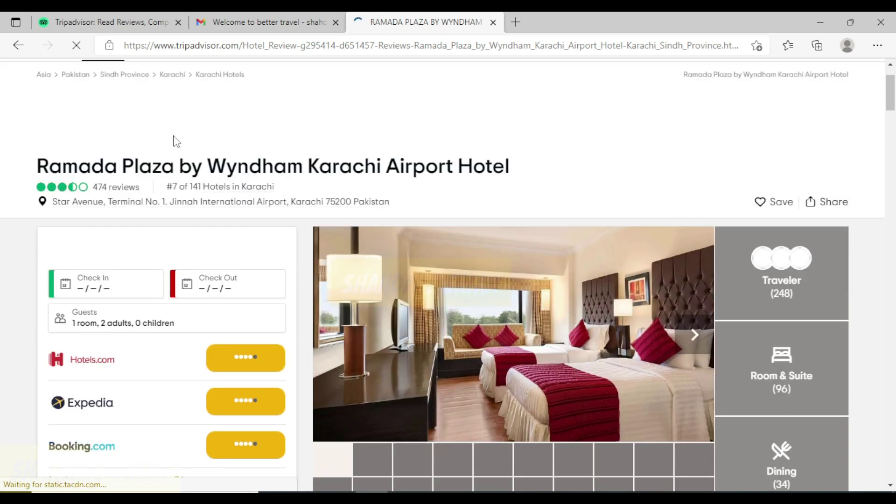
scroll(177, 140, down, 2)
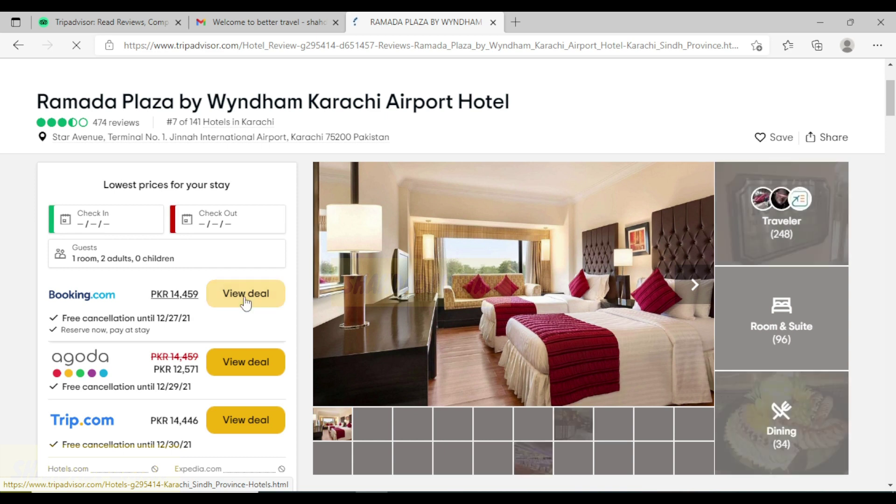
click(246, 294)
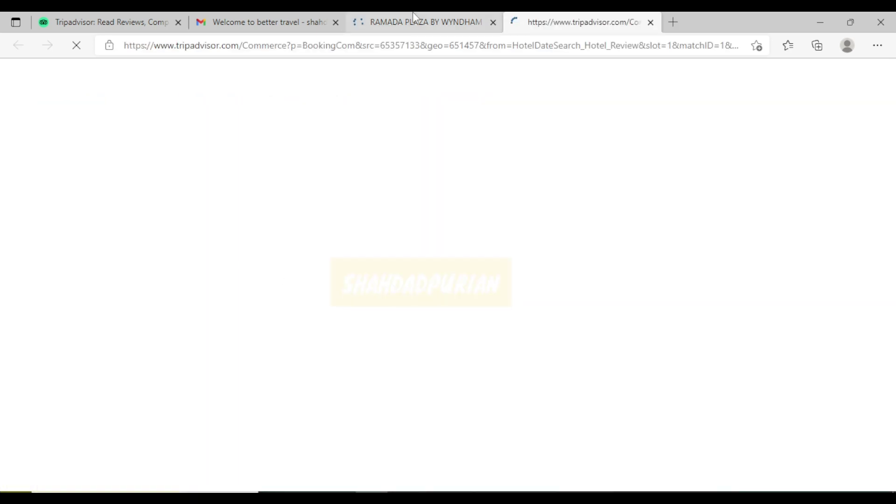
click(412, 13)
scroll(283, 336, down, 2)
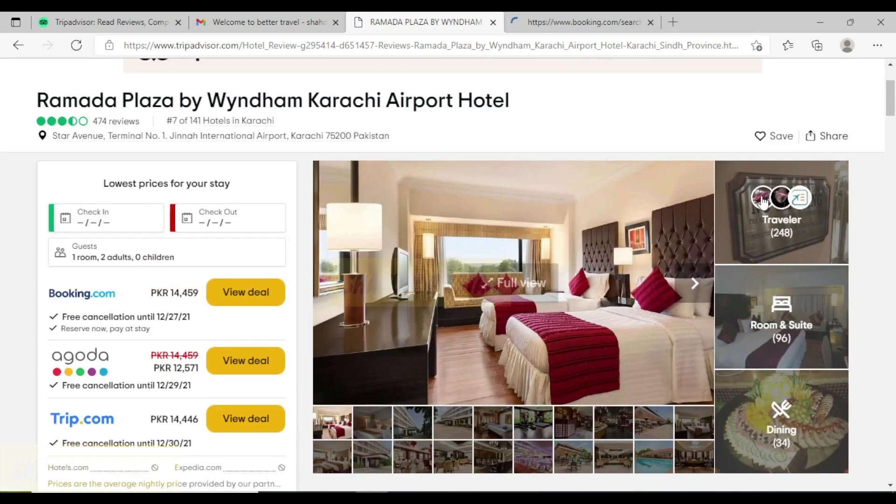
scroll(519, 240, down, 1)
scroll(513, 261, down, 3)
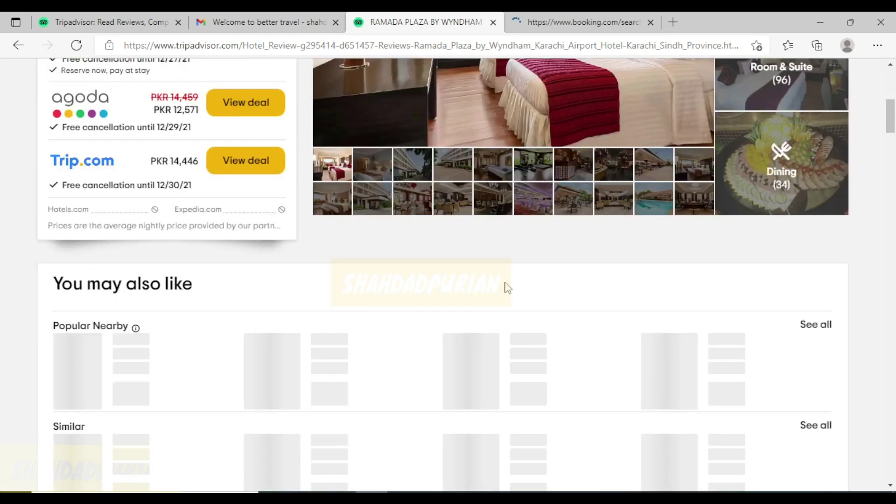
scroll(506, 285, up, 3)
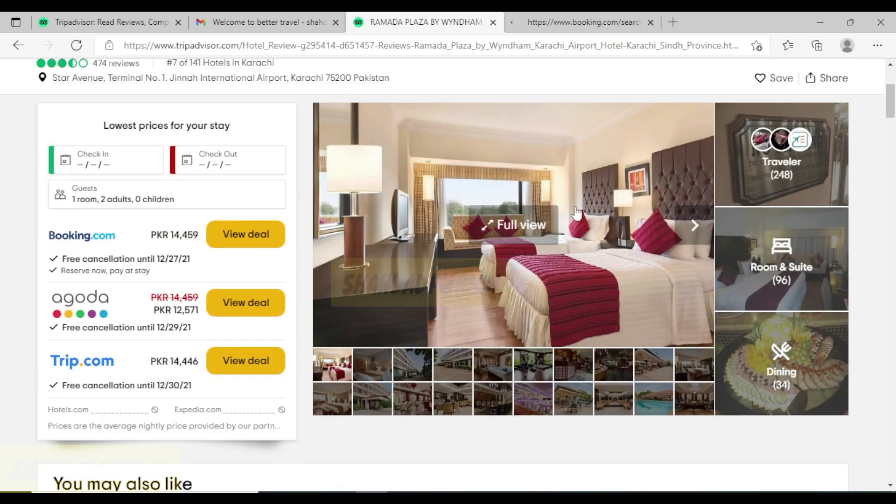
scroll(578, 214, up, 1)
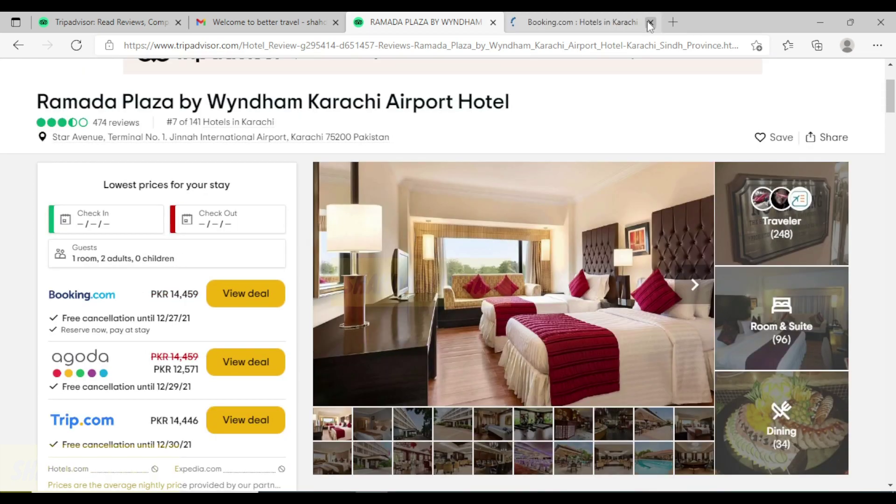
click(650, 23)
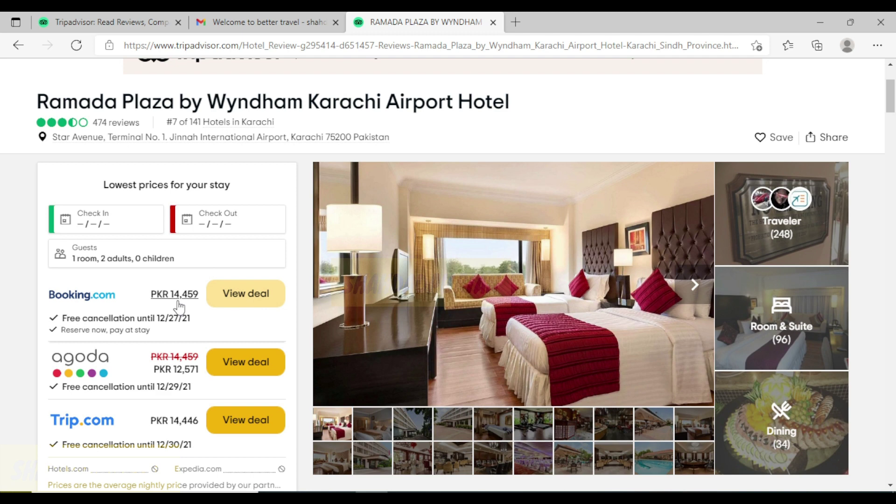
scroll(181, 414, down, 3)
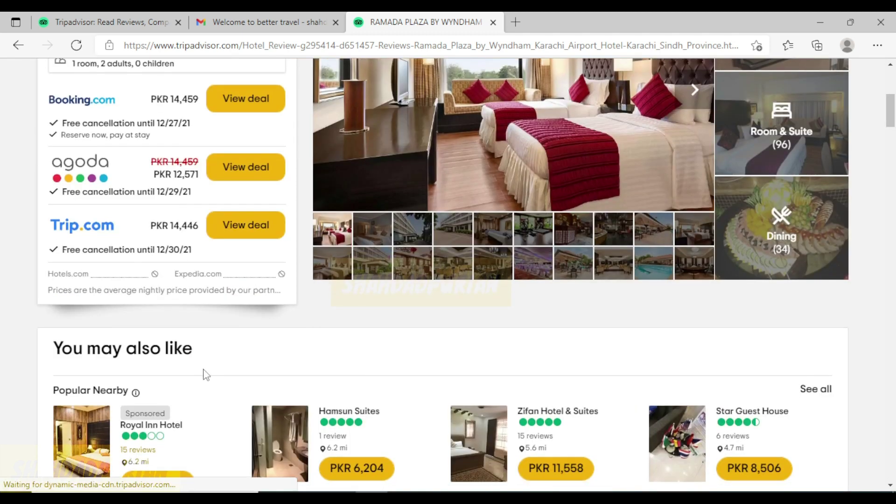
scroll(202, 372, down, 3)
scroll(231, 287, down, 1)
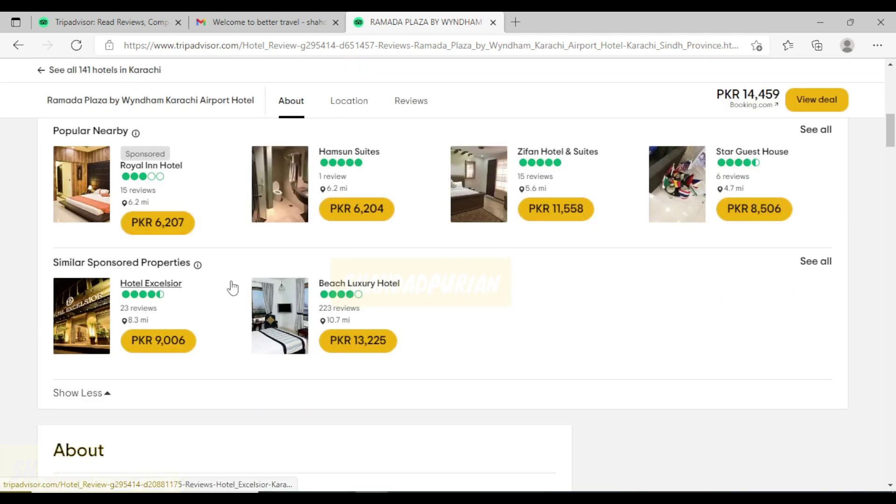
scroll(232, 287, down, 4)
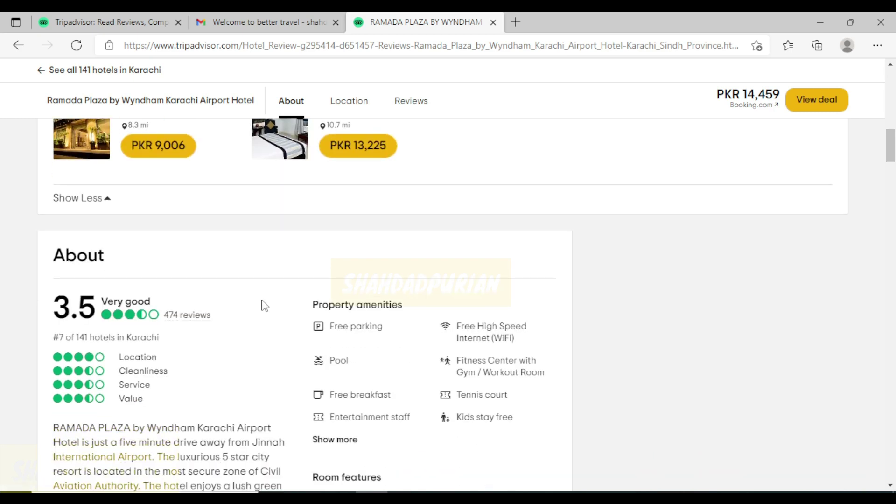
scroll(359, 331, up, 15)
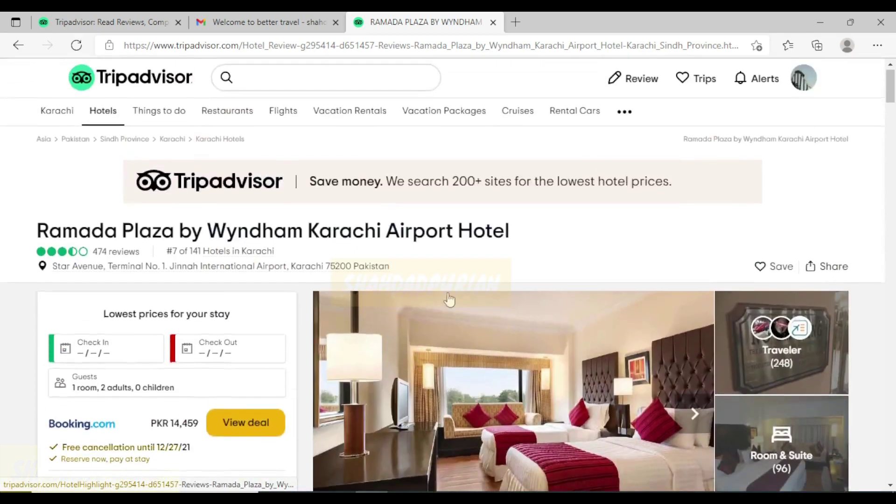
triple_click(455, 235)
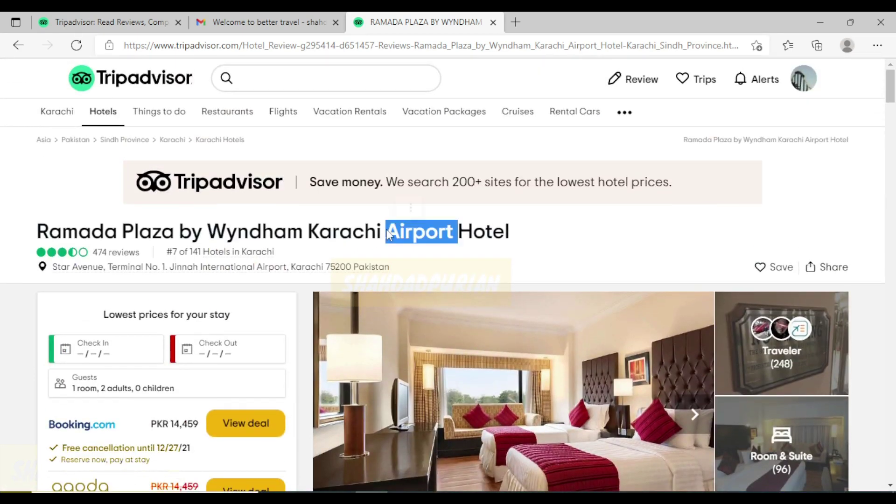
click(455, 236)
triple_click(373, 238)
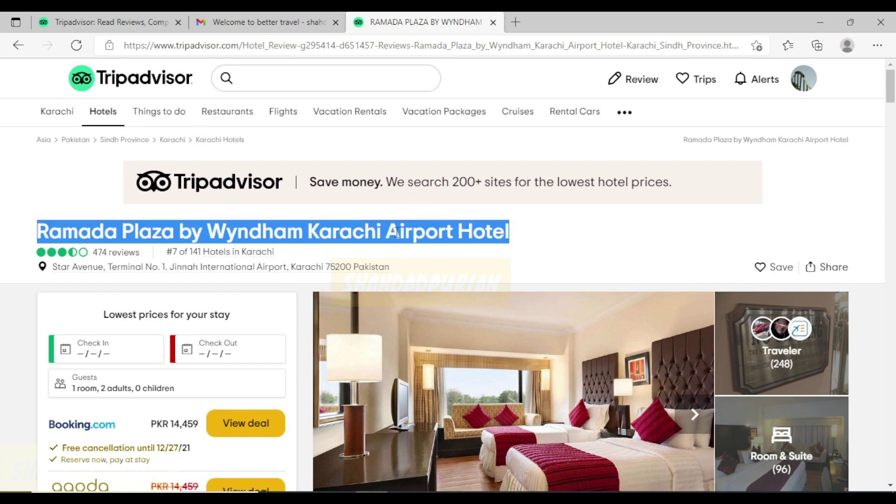
click(327, 234)
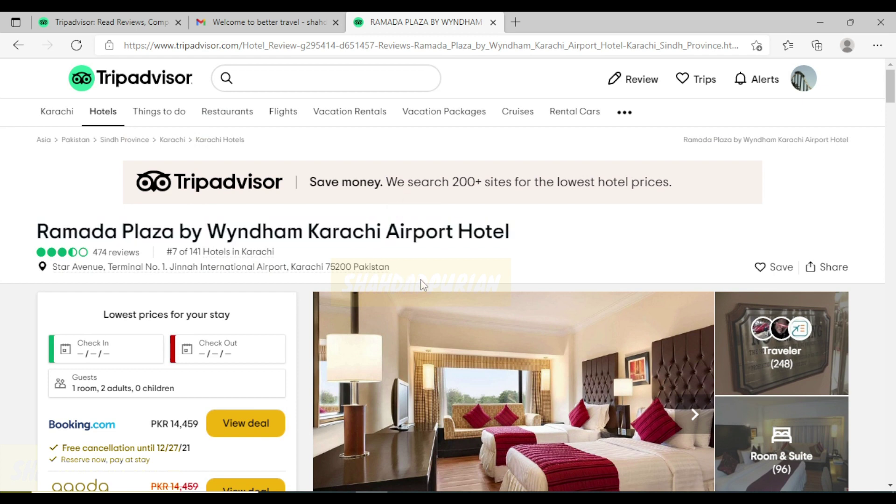
click(296, 77)
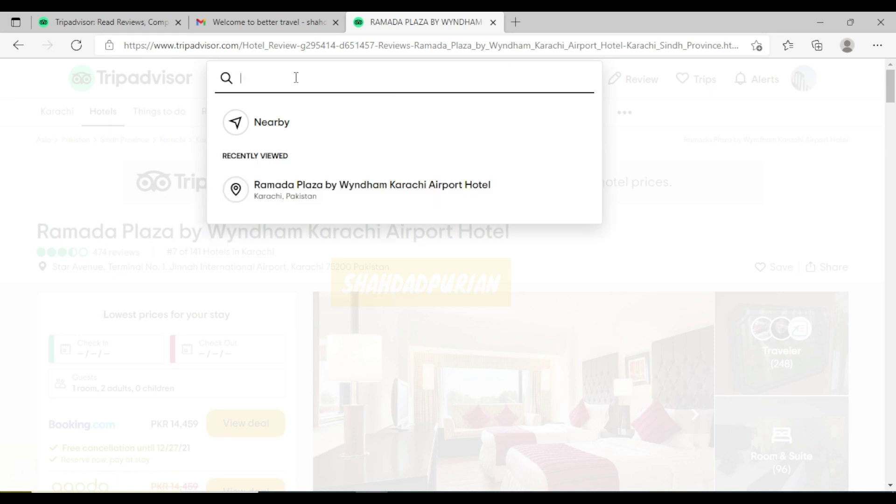
Step: Search 'beach' and open the first Beach Luxury Hotel, Karachi suggestion
text(bea)
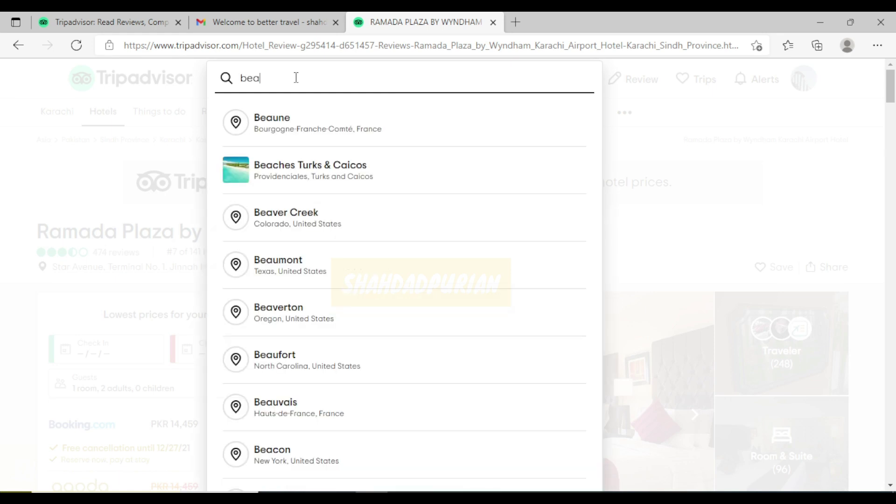
text(ch luxu)
key(Down)
key(Return)
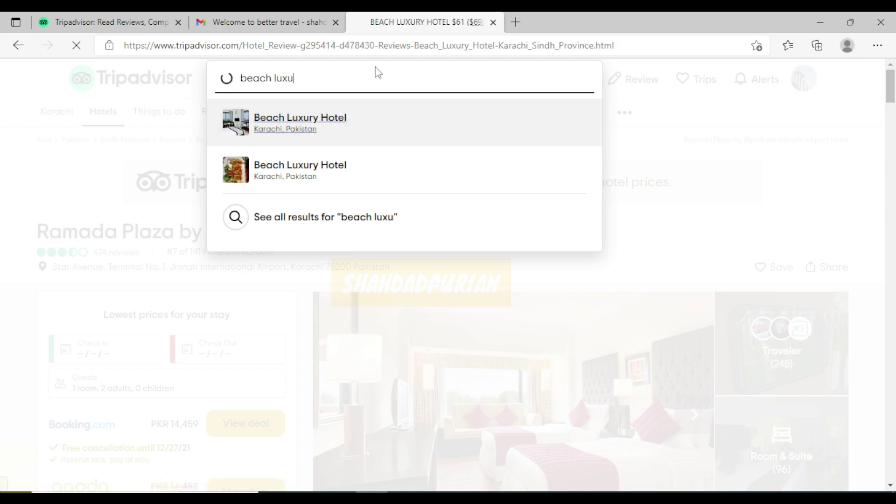
Step: Browse the Beach Luxury Hotel page (#5 of 141 in Karachi, PKR 10,707 deals), opening the Check In date picker
scroll(305, 190, down, 2)
scroll(305, 190, down, 2)
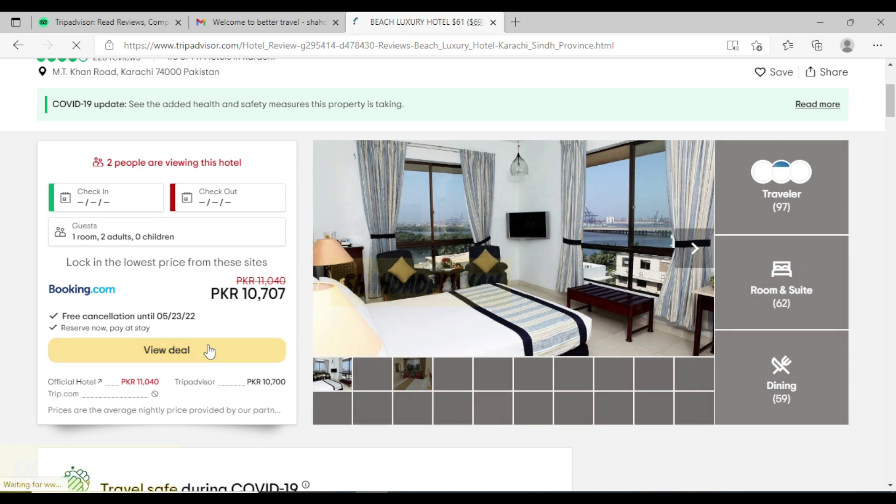
click(136, 209)
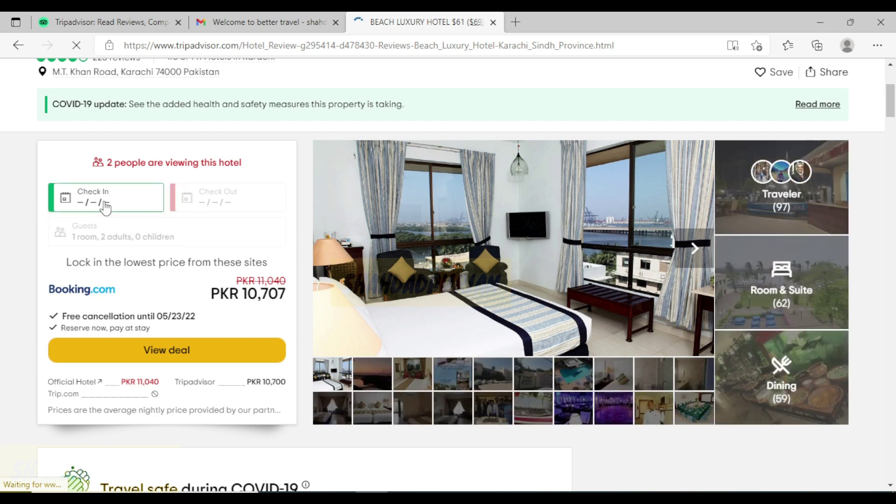
scroll(311, 223, up, 4)
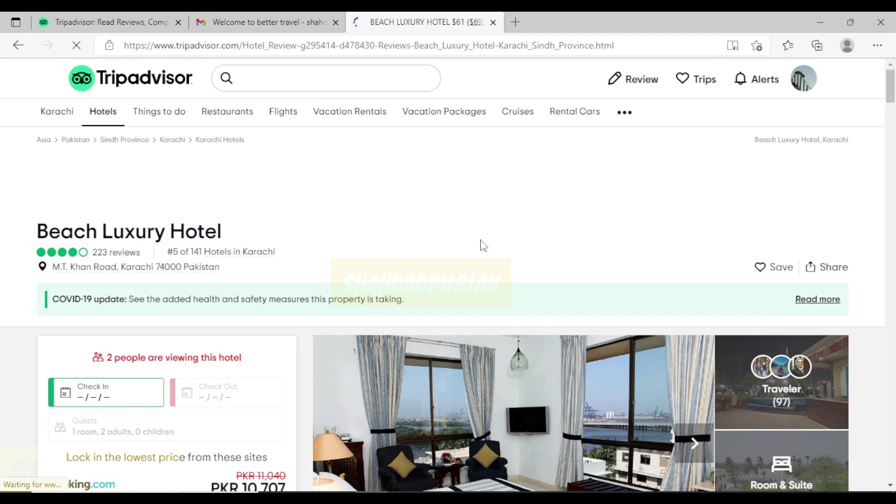
scroll(710, 286, down, 3)
scroll(710, 286, down, 10)
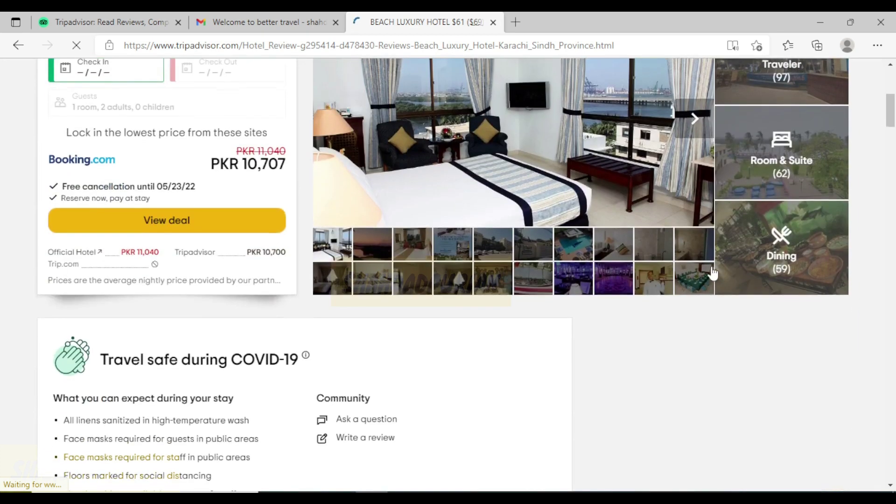
scroll(696, 303, up, 10)
scroll(696, 302, up, 2)
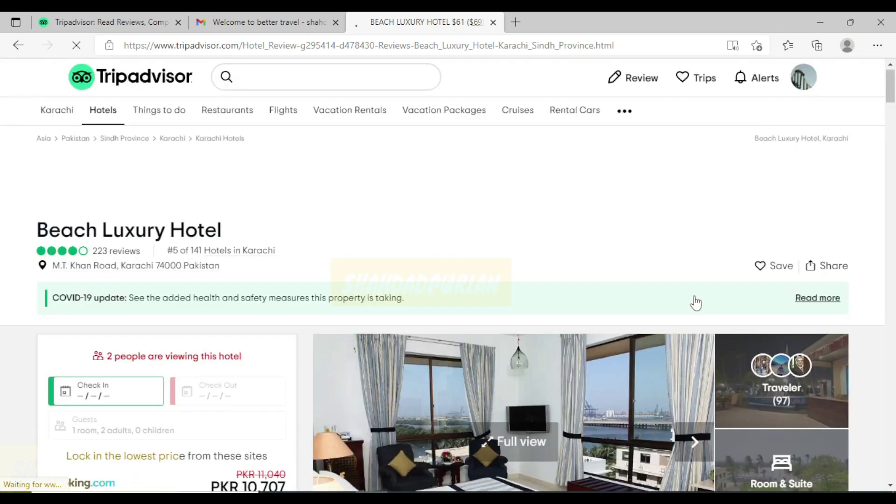